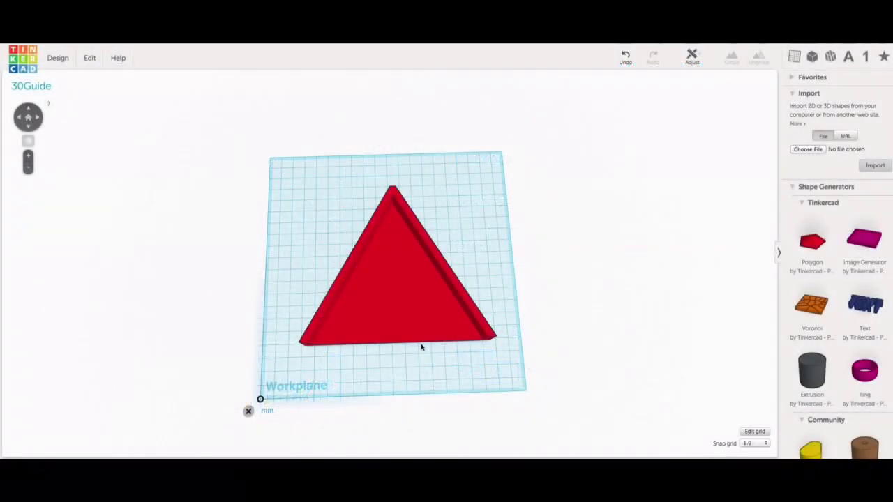
Drag the red triangular guide from the workplane to an empty spot on its left
{"action": "right_click_drag", "start_coordinate": [421, 344], "coordinate": [409, 293]}
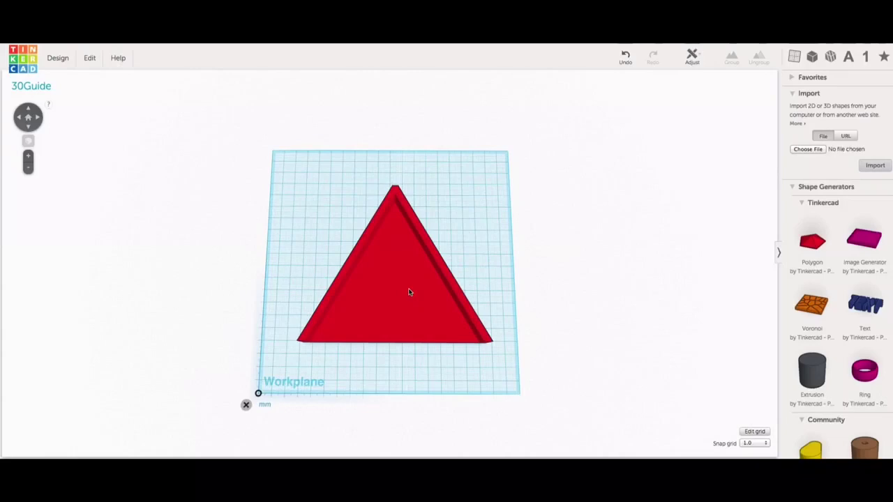
{"action": "left_click_drag", "start_coordinate": [407, 283], "coordinate": [151, 221]}
{"action": "scroll", "coordinate": [823, 330], "scroll_direction": "down", "scroll_amount": 10}
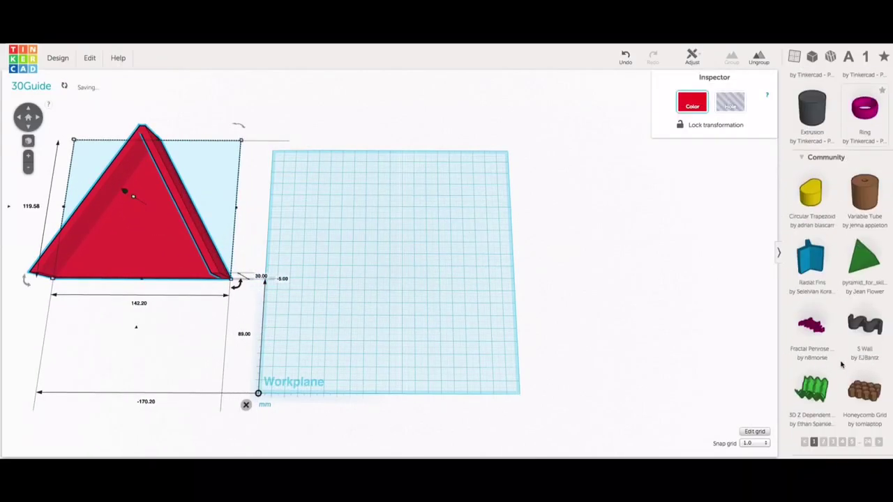
Add a box and size it to a 140 × 5 × 25 mm bar
{"action": "left_click_drag", "start_coordinate": [808, 328], "coordinate": [331, 330]}
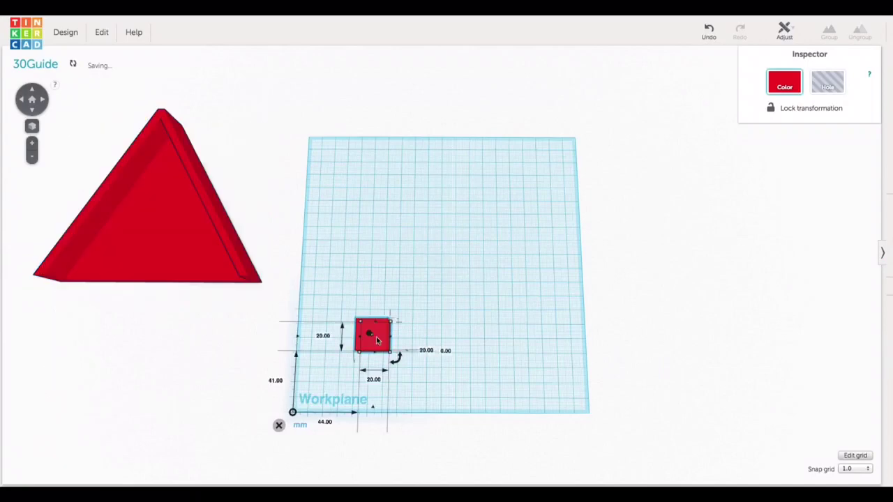
{"action": "left_click", "coordinate": [374, 381]}
{"action": "type", "text": "140"}
{"action": "key", "text": "Return"}
{"action": "left_click", "coordinate": [321, 335]}
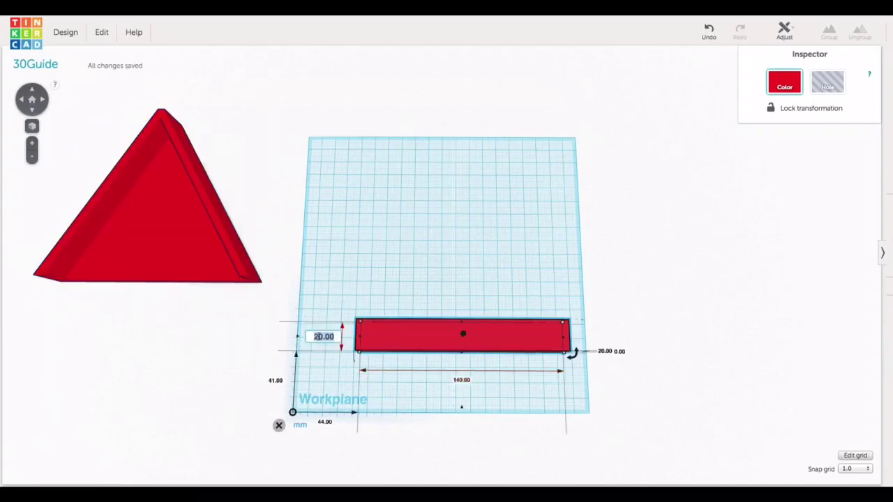
{"action": "type", "text": "5"}
{"action": "key", "text": "Return"}
{"action": "left_click", "coordinate": [604, 351]}
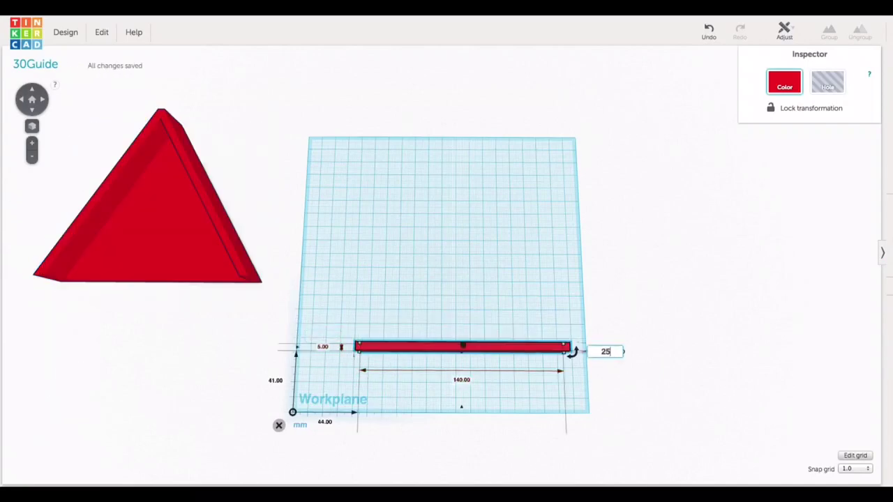
{"action": "type", "text": "25"}
{"action": "key", "text": "Return"}
Duplicate the bar, rotate the copy 90°, and butt it against the first to form an L
{"action": "left_click", "coordinate": [101, 32]}
{"action": "left_click", "coordinate": [110, 79]}
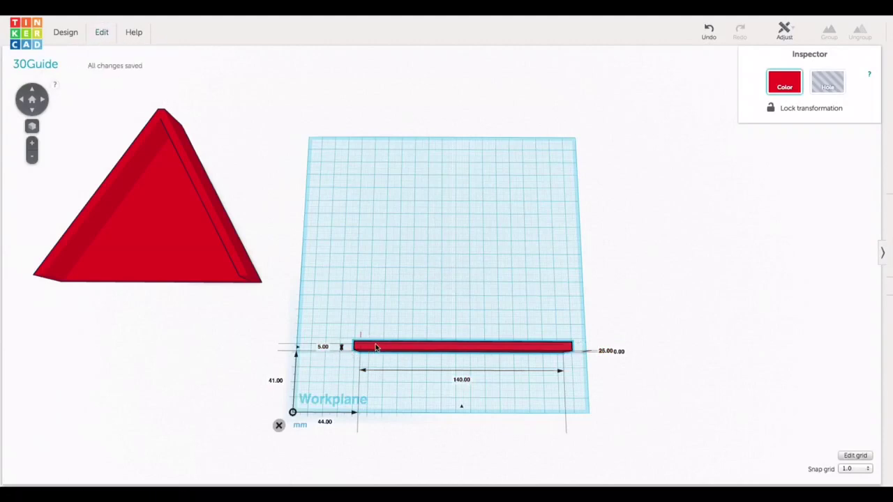
{"action": "left_click_drag", "start_coordinate": [574, 360], "coordinate": [463, 237]}
{"action": "left_click_drag", "start_coordinate": [462, 377], "coordinate": [360, 278]}
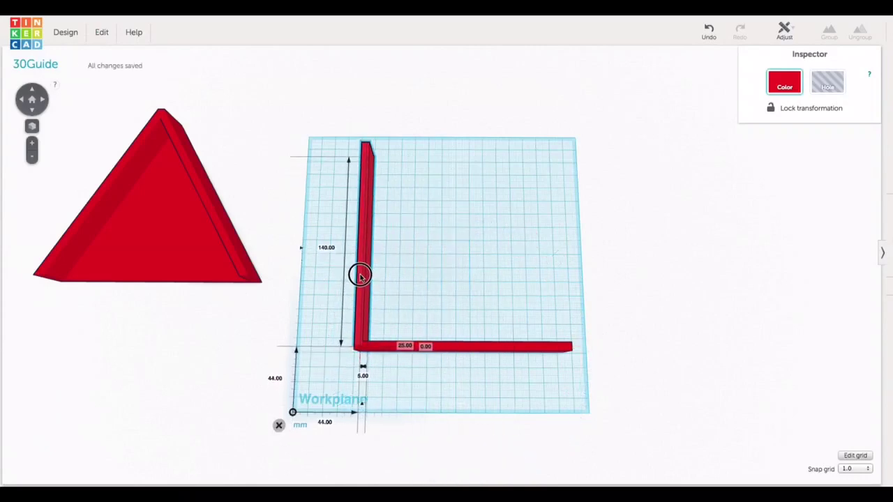
Group both bars, rotate the L 45° into an inverted V, and move it forward
{"action": "left_click", "coordinate": [402, 377]}
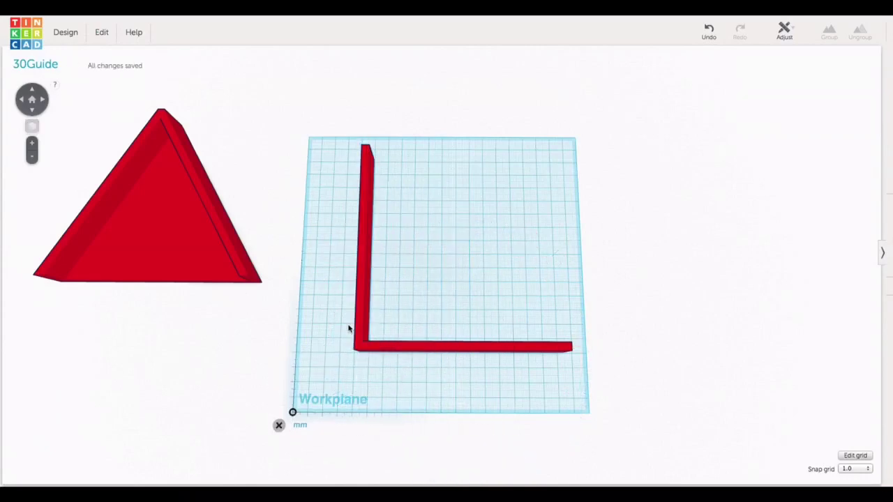
{"action": "left_click_drag", "start_coordinate": [334, 258], "coordinate": [443, 375]}
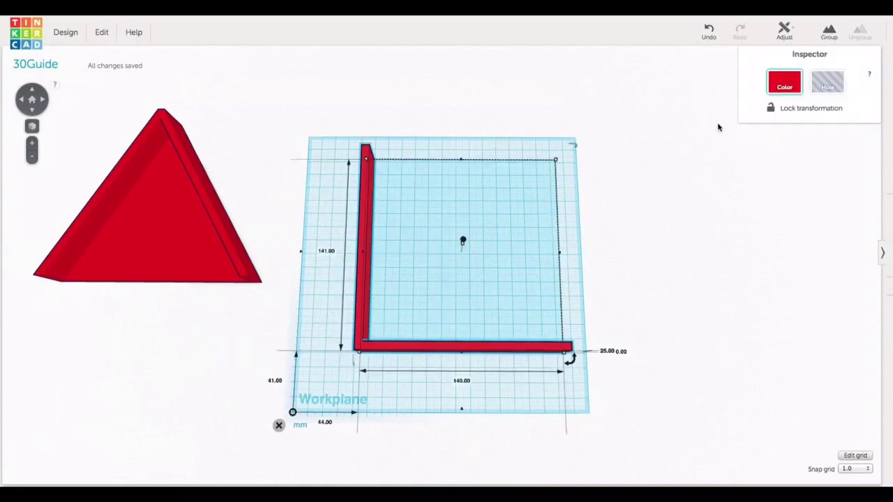
{"action": "left_click", "coordinate": [831, 31]}
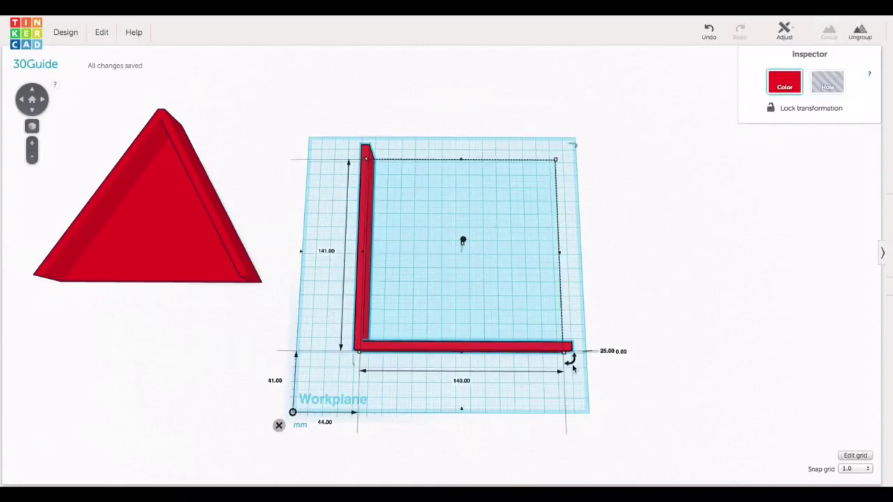
{"action": "left_click_drag", "start_coordinate": [572, 369], "coordinate": [340, 264]}
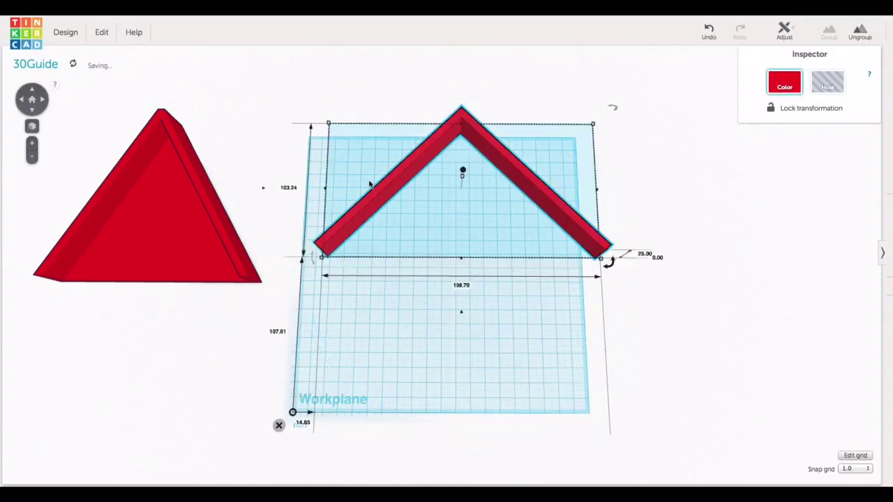
{"action": "left_click_drag", "start_coordinate": [370, 183], "coordinate": [357, 287]}
Add a green shape, rotate it, and set its length to 197 mm
{"action": "left_click_drag", "start_coordinate": [599, 185], "coordinate": [442, 370]}
{"action": "right_click_drag", "start_coordinate": [535, 406], "coordinate": [601, 363]}
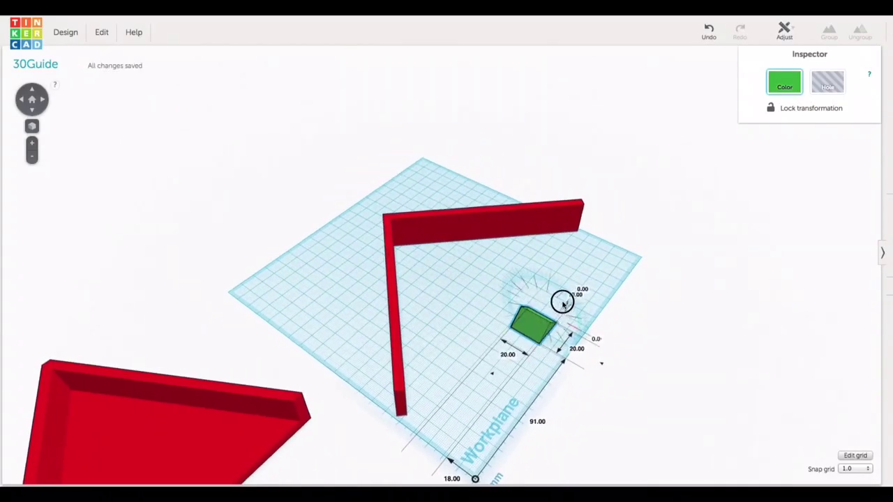
{"action": "left_click_drag", "start_coordinate": [560, 301], "coordinate": [534, 288]}
{"action": "right_click_drag", "start_coordinate": [588, 317], "coordinate": [512, 249]}
{"action": "left_click", "coordinate": [512, 249]}
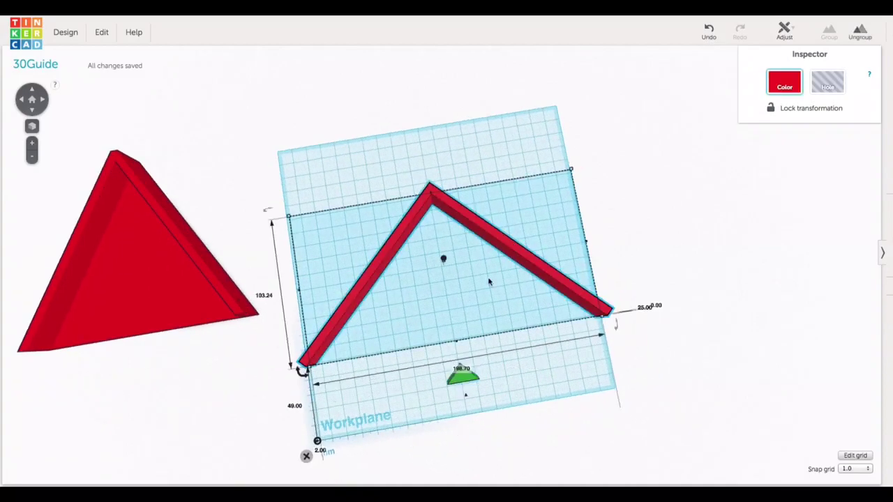
{"action": "left_click", "coordinate": [464, 385]}
{"action": "left_click", "coordinate": [460, 377]}
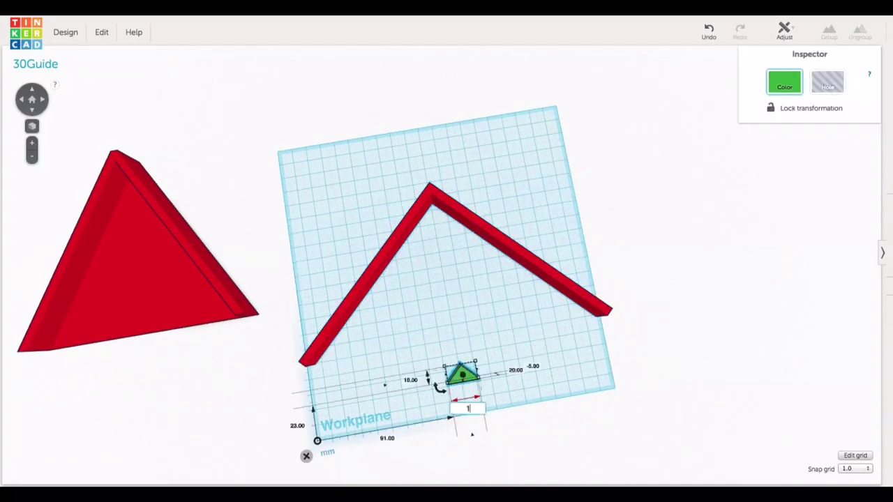
{"action": "key", "text": "Return"}
Set the green triangle's height to 102 mm
{"action": "left_click", "coordinate": [362, 292]}
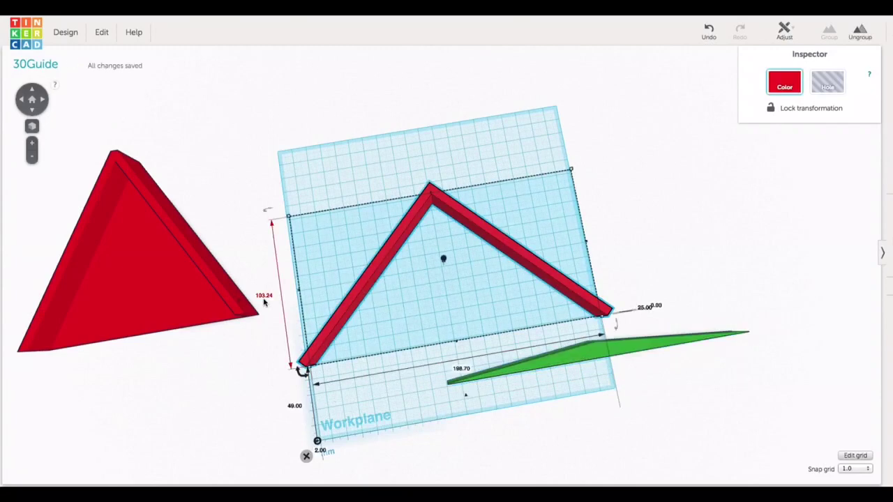
{"action": "left_click", "coordinate": [604, 354]}
{"action": "type", "text": "1"}
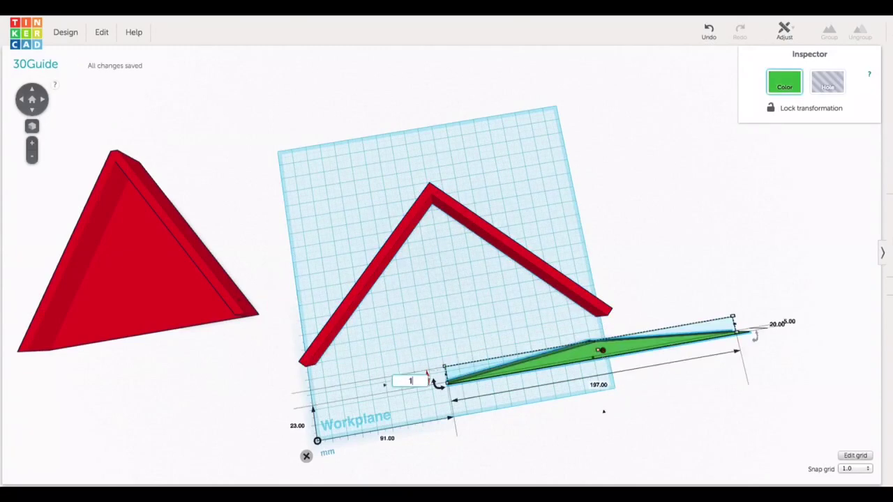
{"action": "type", "text": "02"}
{"action": "key", "text": "Return"}
Align the red fence to the green triangle, centring it and snapping it to the edge
{"action": "left_click", "coordinate": [488, 229], "text": "shift"}
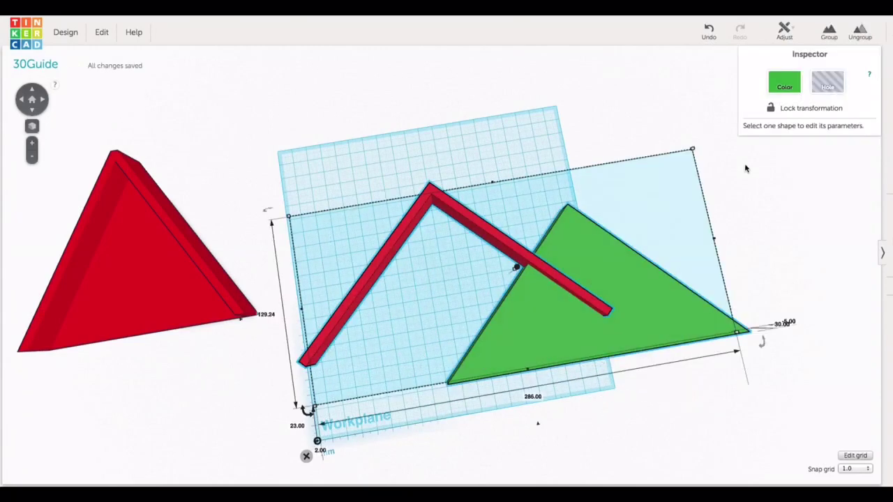
{"action": "left_click", "coordinate": [784, 30]}
{"action": "left_click", "coordinate": [784, 54]}
{"action": "left_click", "coordinate": [530, 384]}
{"action": "left_click", "coordinate": [352, 301]}
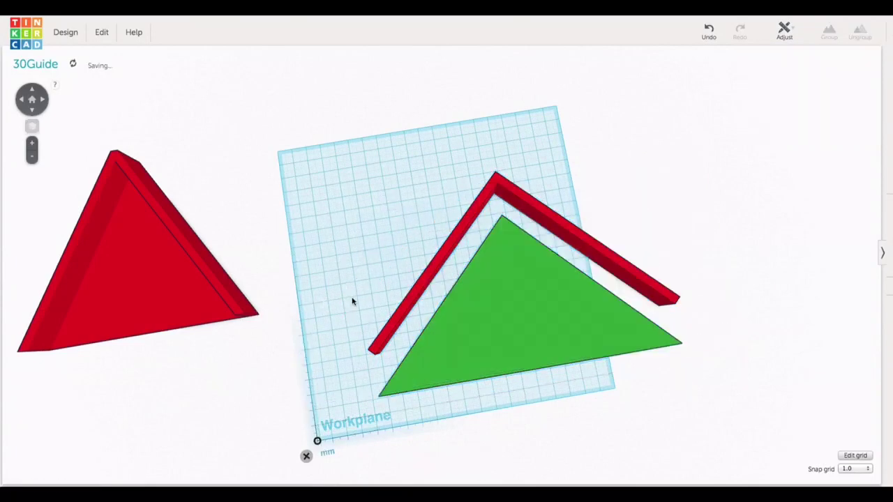
{"action": "left_click_drag", "start_coordinate": [361, 183], "coordinate": [617, 346]}
{"action": "key", "text": "l"}
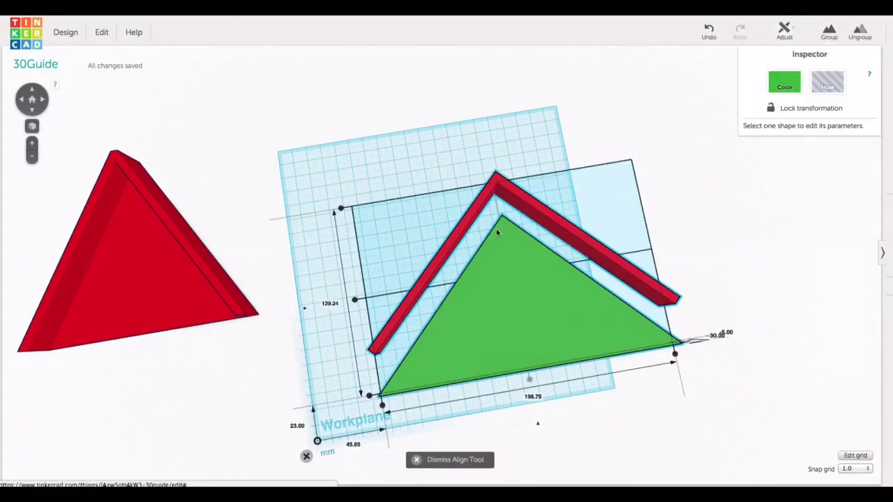
{"action": "left_click", "coordinate": [354, 302]}
{"action": "left_click", "coordinate": [353, 208]}
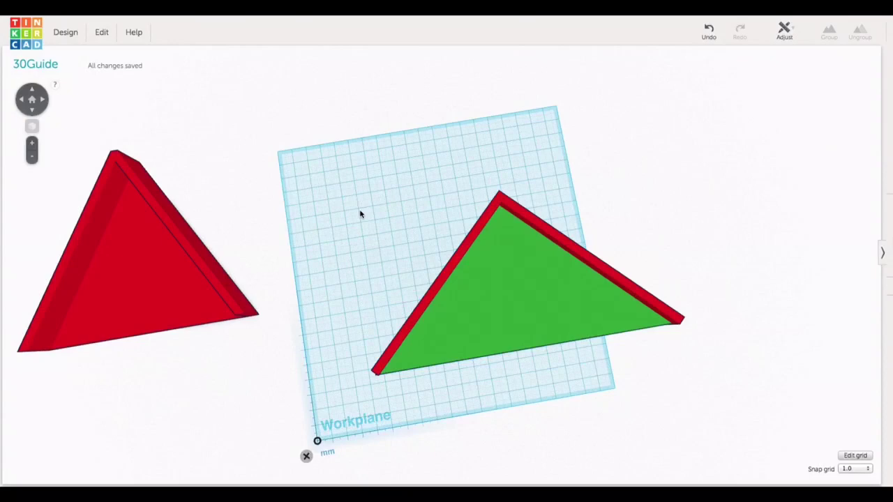
Make the green triangle 5 mm thick at elevation 0, then add a box by its left corner
{"action": "left_click", "coordinate": [515, 337]}
{"action": "right_click_drag", "start_coordinate": [515, 338], "coordinate": [702, 364]}
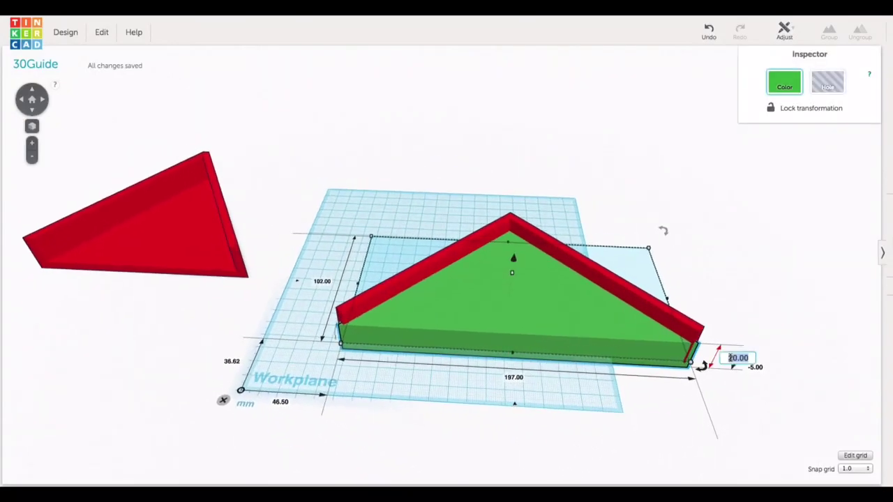
{"action": "type", "text": "5"}
{"action": "left_click", "coordinate": [755, 367]}
{"action": "type", "text": "0"}
{"action": "key", "text": "Return"}
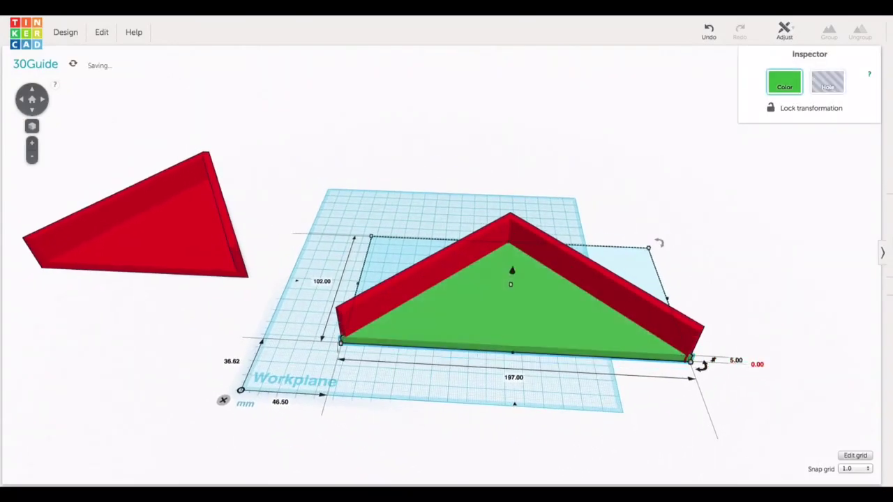
{"action": "left_click", "coordinate": [497, 403]}
{"action": "right_click_drag", "start_coordinate": [496, 403], "coordinate": [484, 447]}
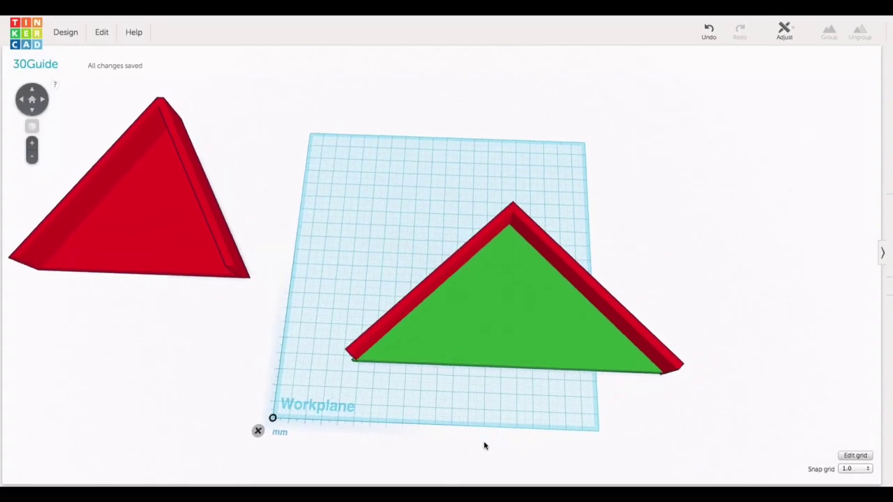
{"action": "left_click_drag", "start_coordinate": [766, 360], "coordinate": [359, 371]}
Make the new box a 35 mm high, 220 mm long hole
{"action": "right_click_drag", "start_coordinate": [429, 388], "coordinate": [449, 333]}
{"action": "left_click_drag", "start_coordinate": [345, 339], "coordinate": [339, 307]}
{"action": "left_click", "coordinate": [829, 85]}
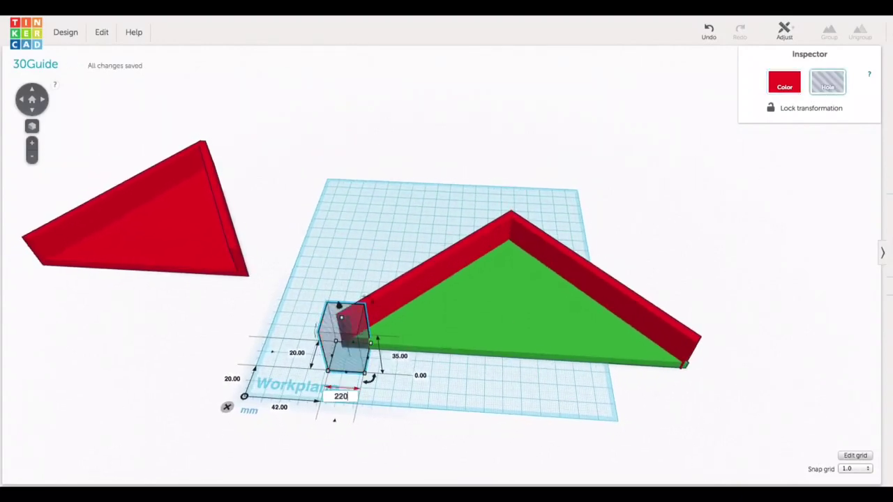
{"action": "key", "text": "Return"}
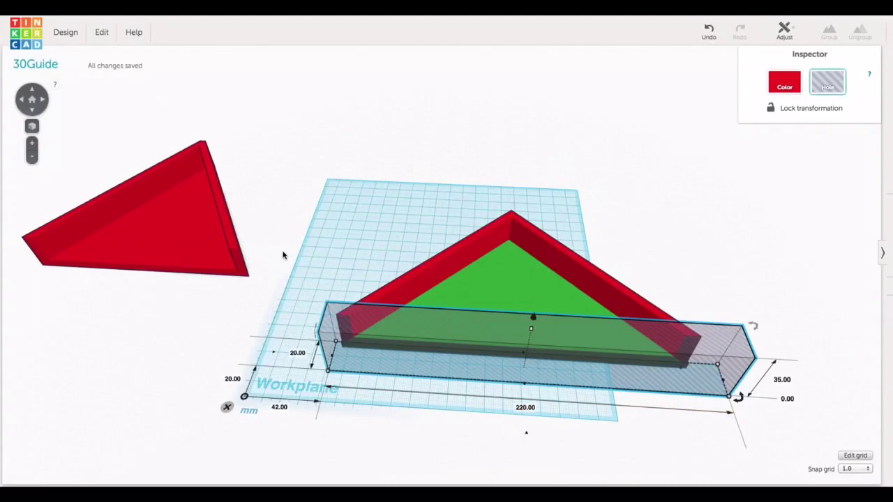
Group the hole with the triangle to trim its front edge, and move the tray near the origin
{"action": "left_click_drag", "start_coordinate": [528, 424], "coordinate": [697, 184]}
{"action": "key", "text": "ctrl+g"}
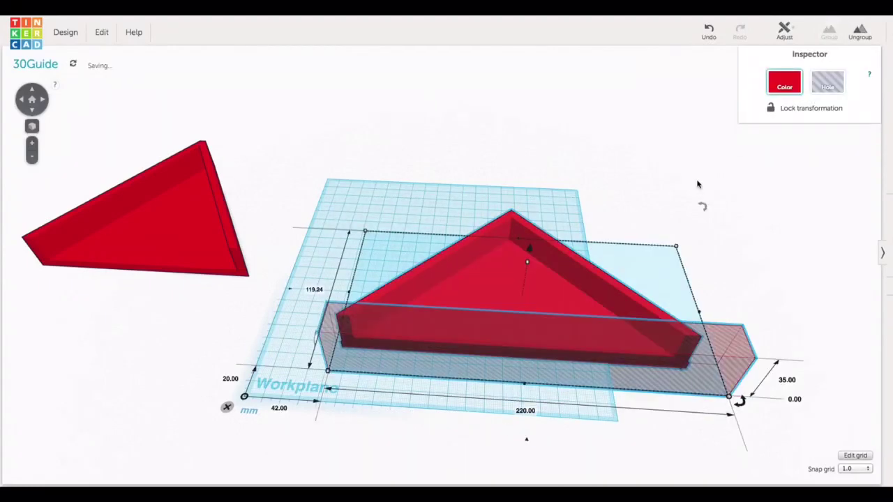
{"action": "left_click_drag", "start_coordinate": [510, 265], "coordinate": [442, 281]}
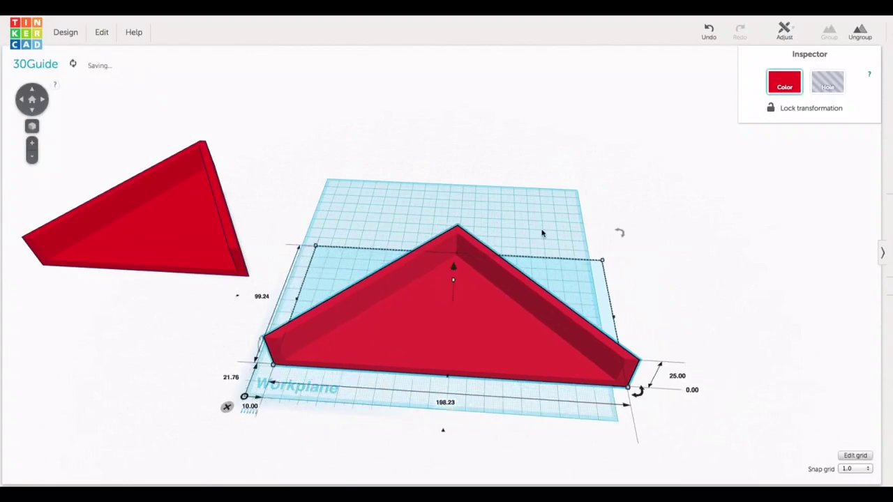
{"action": "right_click_drag", "start_coordinate": [443, 282], "coordinate": [468, 260]}
Add a box, size it to 90 × 16.6 × 8 mm, and drag it into the tray
{"action": "left_click_drag", "start_coordinate": [717, 336], "coordinate": [391, 363]}
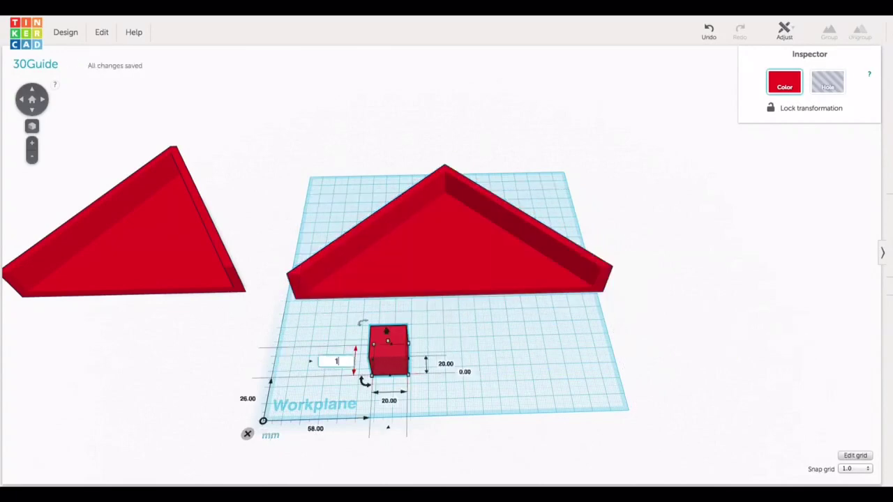
{"action": "key", "text": "Return"}
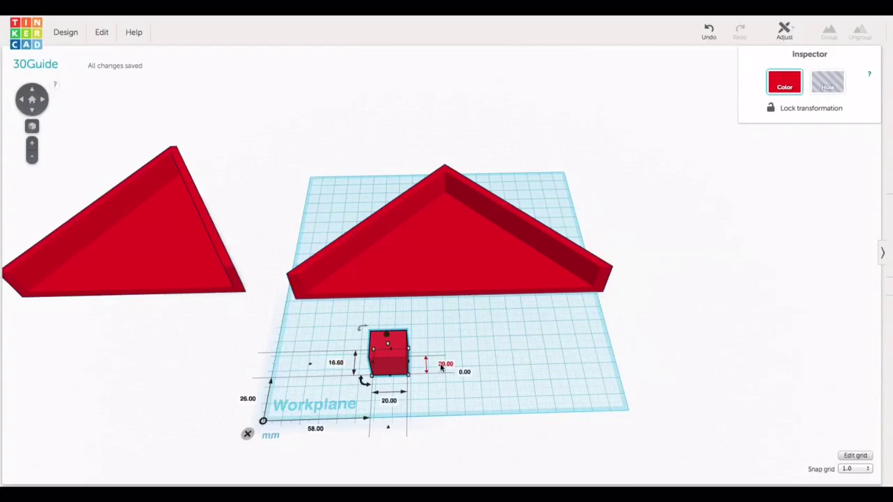
{"action": "right_click_drag", "start_coordinate": [440, 368], "coordinate": [472, 373]}
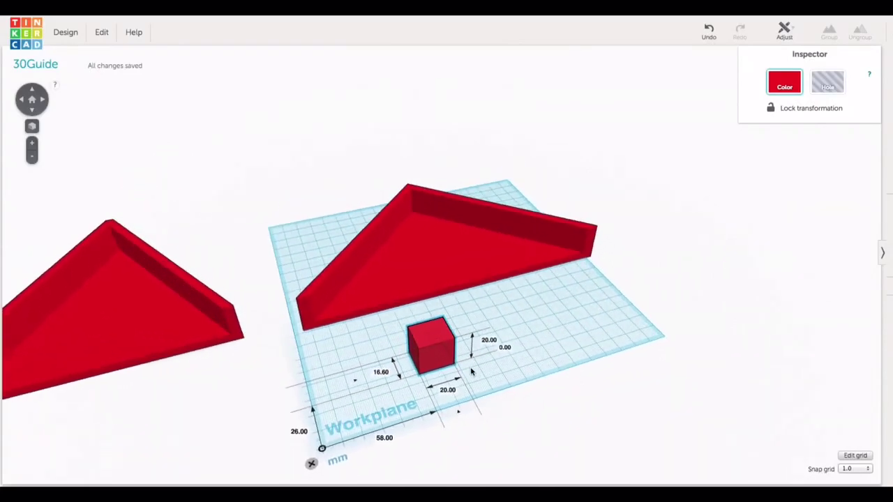
{"action": "left_click", "coordinate": [487, 340]}
{"action": "type", "text": "8"}
{"action": "key", "text": "Return"}
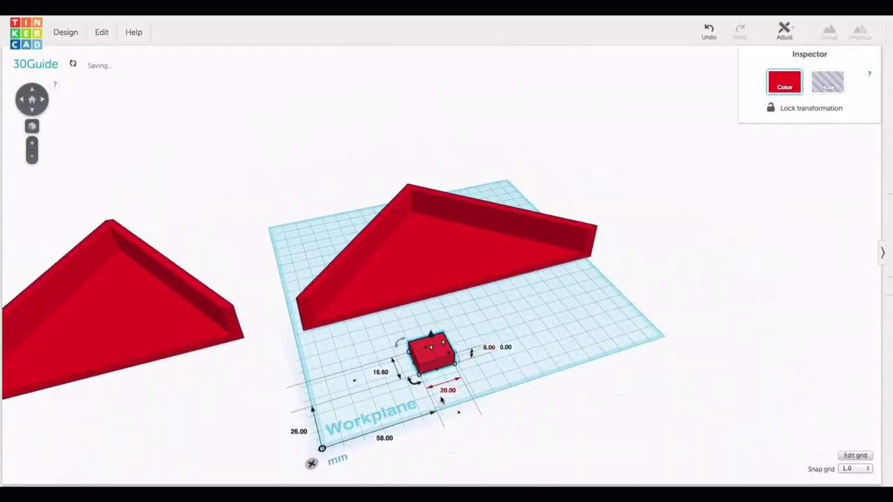
{"action": "left_click", "coordinate": [443, 392]}
{"action": "type", "text": "90"}
{"action": "key", "text": "Return"}
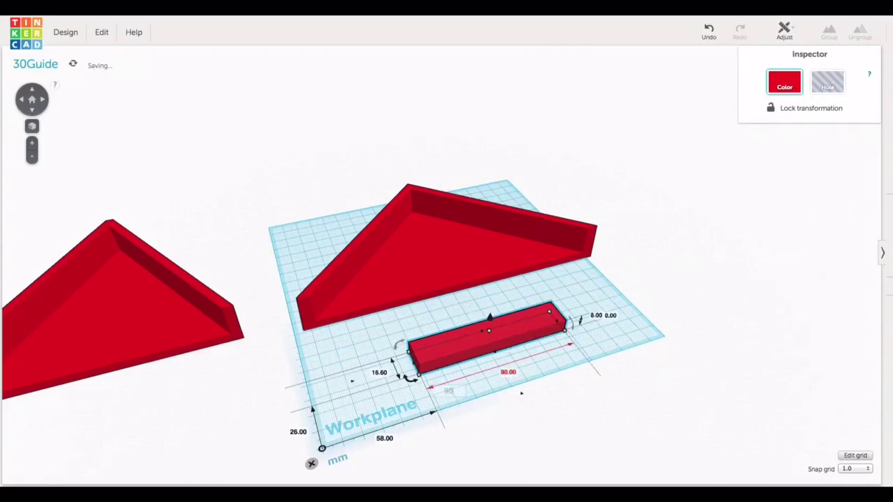
{"action": "left_click_drag", "start_coordinate": [464, 333], "coordinate": [433, 267]}
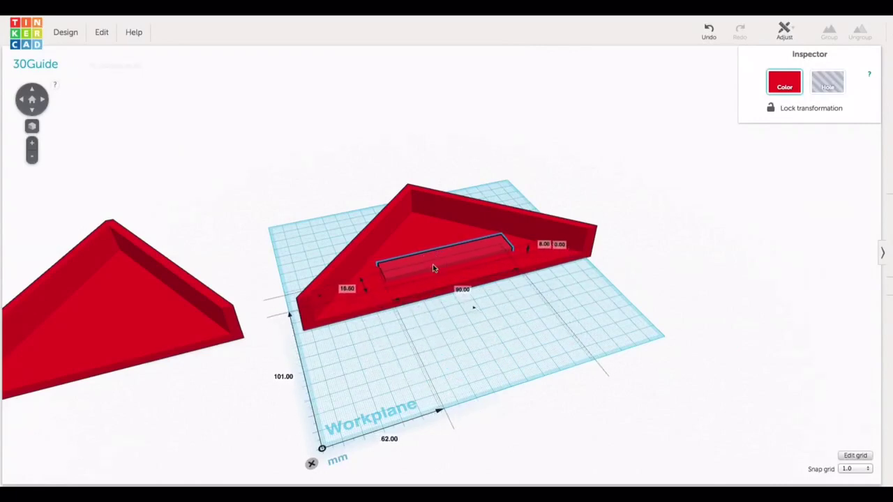
Set the bar's elevation and align it with the tray using Align
{"action": "right_click_drag", "start_coordinate": [432, 268], "coordinate": [488, 338]}
{"action": "left_click", "coordinate": [578, 280]}
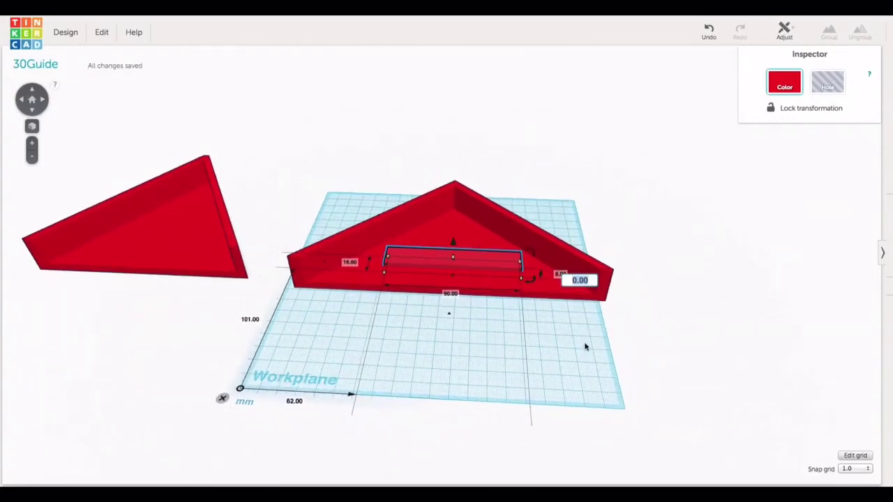
{"action": "key", "text": "Return"}
{"action": "left_click", "coordinate": [524, 342]}
{"action": "right_click_drag", "start_coordinate": [524, 341], "coordinate": [347, 167]}
{"action": "left_click_drag", "start_coordinate": [346, 168], "coordinate": [551, 304]}
{"action": "left_click", "coordinate": [784, 29]}
{"action": "left_click", "coordinate": [785, 46]}
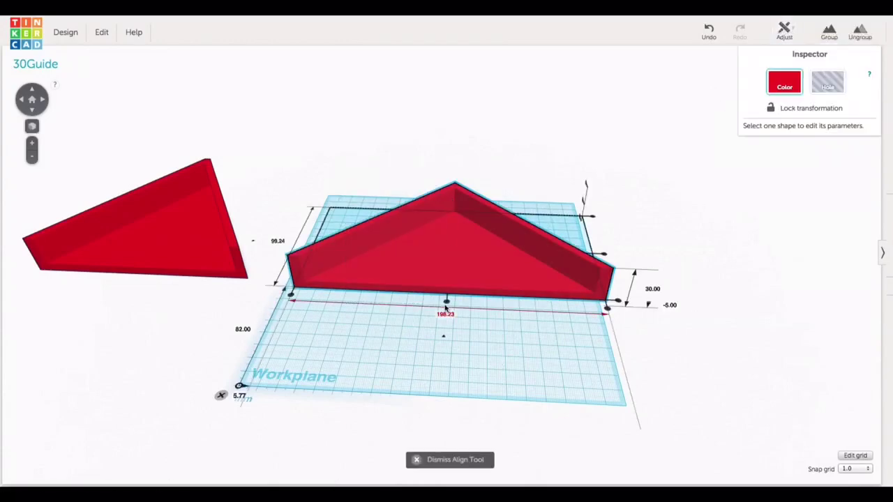
Group the tray and bar into one shape, move it down, and rotate it 180°
{"action": "right_click_drag", "start_coordinate": [606, 257], "coordinate": [476, 253]}
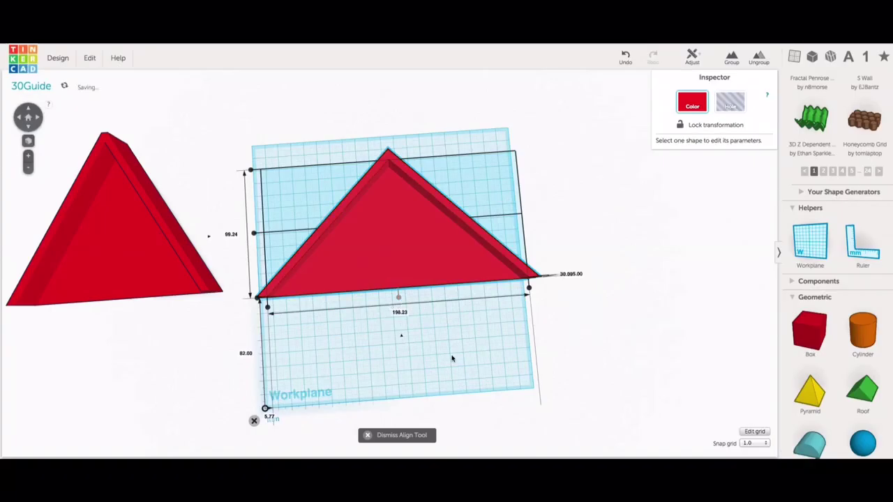
{"action": "right_click_drag", "start_coordinate": [419, 259], "coordinate": [283, 154]}
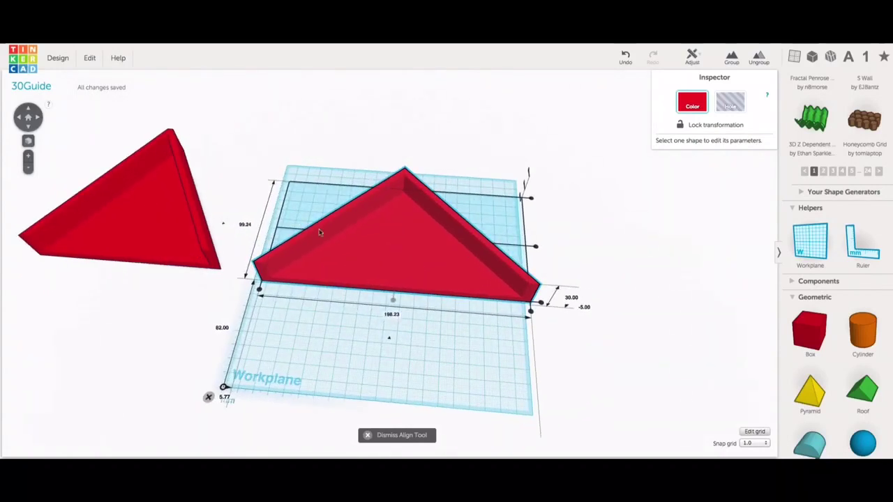
{"action": "left_click_drag", "start_coordinate": [283, 153], "coordinate": [516, 312]}
{"action": "left_click", "coordinate": [732, 57]}
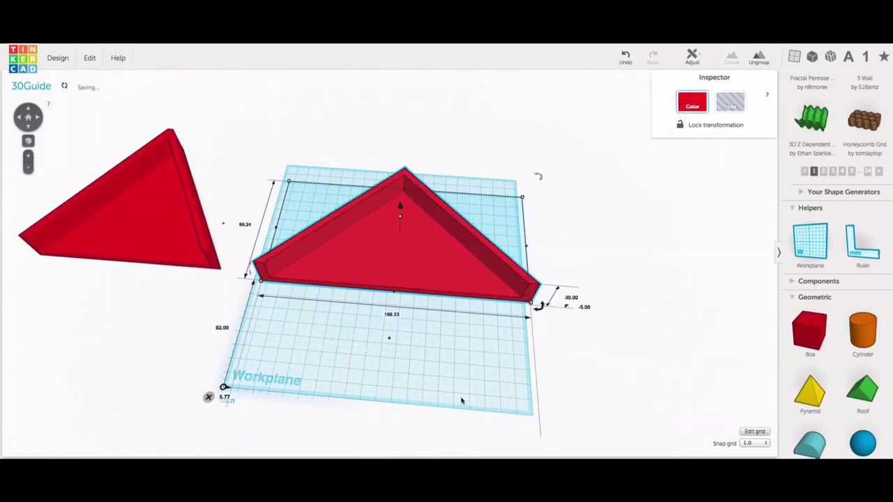
{"action": "left_click_drag", "start_coordinate": [423, 275], "coordinate": [441, 338]}
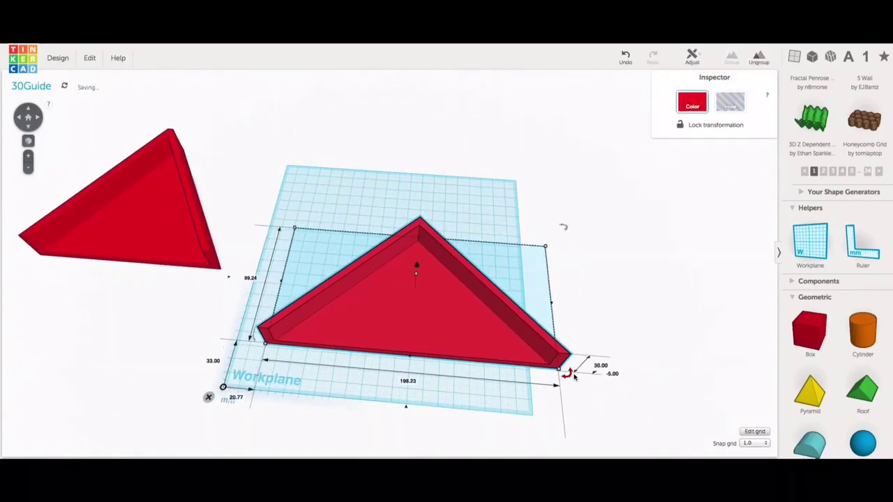
{"action": "left_click_drag", "start_coordinate": [565, 230], "coordinate": [333, 223]}
Export the 45guide2 design as an .STL via Download for 3D Printing
{"action": "scroll", "coordinate": [405, 366], "scroll_direction": "down", "scroll_amount": 5}
{"action": "left_click", "coordinate": [405, 367]}
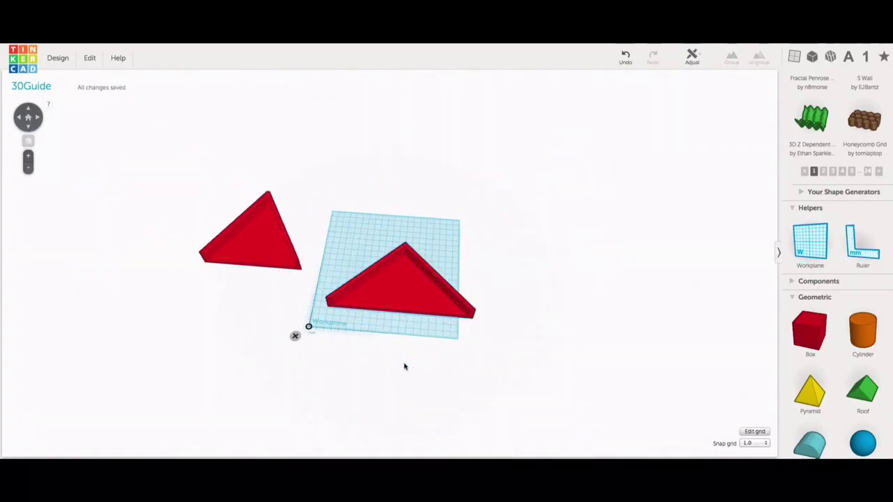
{"action": "left_click", "coordinate": [55, 59]}
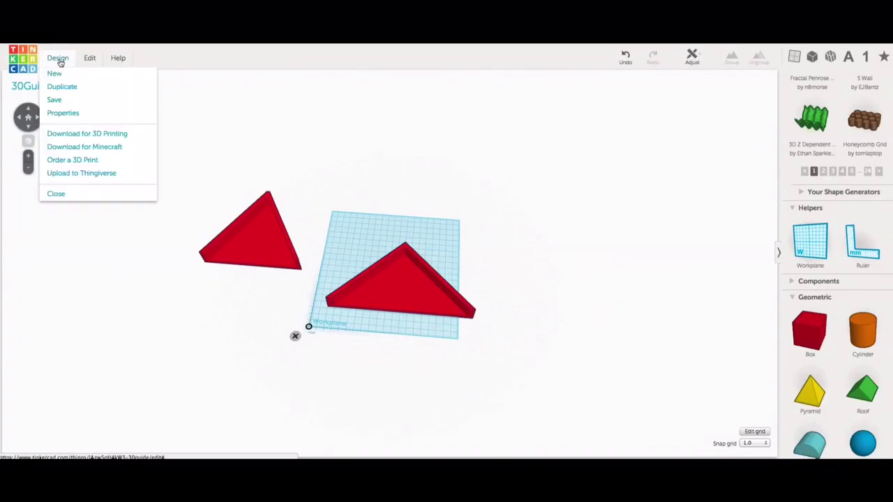
{"action": "left_click", "coordinate": [79, 133]}
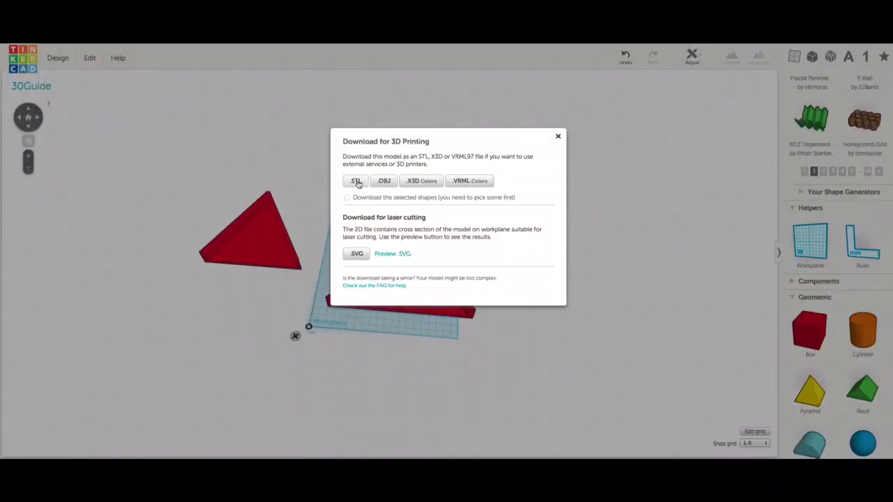
{"action": "left_click", "coordinate": [559, 138]}
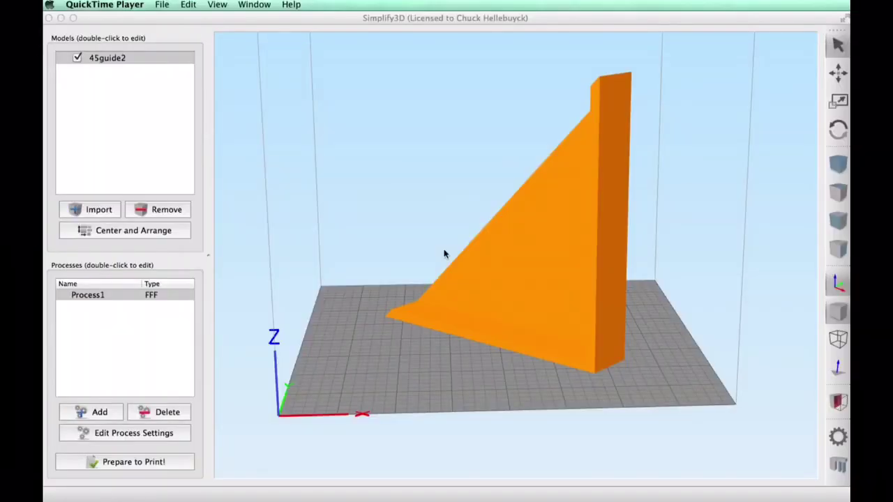
{"action": "left_click", "coordinate": [381, 268]}
{"action": "left_click_drag", "start_coordinate": [381, 268], "coordinate": [480, 325]}
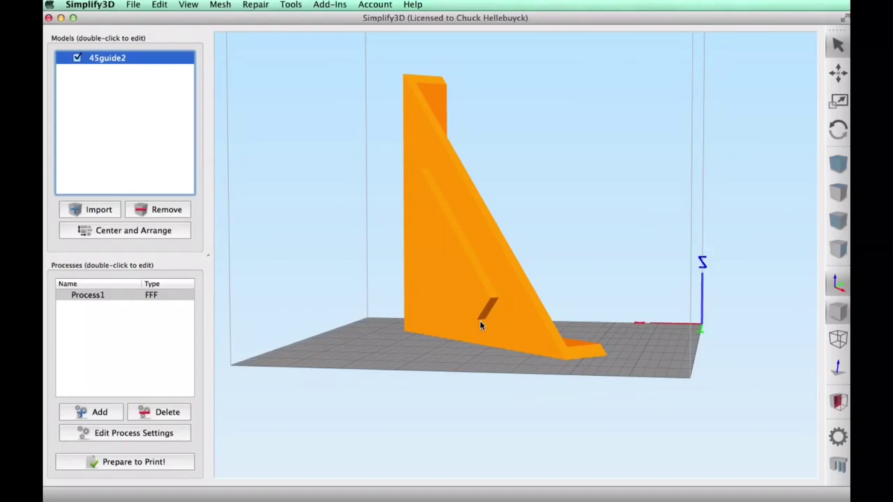
Place four manual support pillars under the rib overhang with Customize Support Structures
{"action": "left_click", "coordinate": [290, 5]}
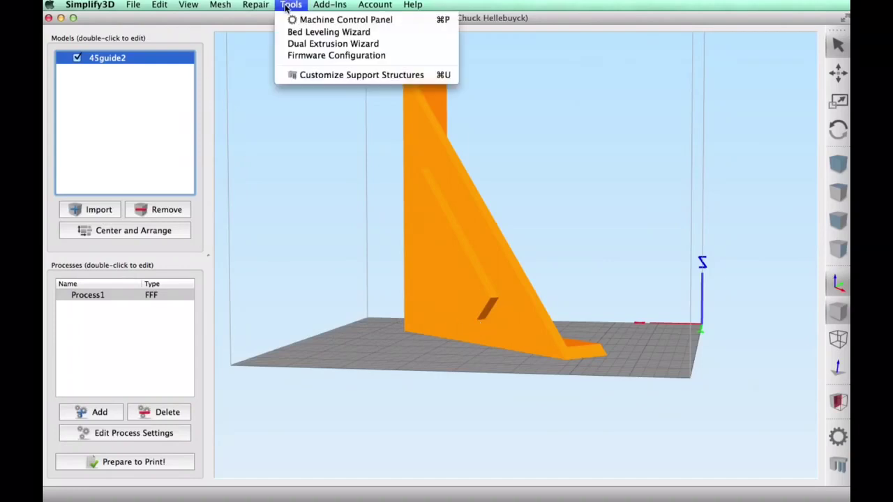
{"action": "left_click", "coordinate": [314, 75]}
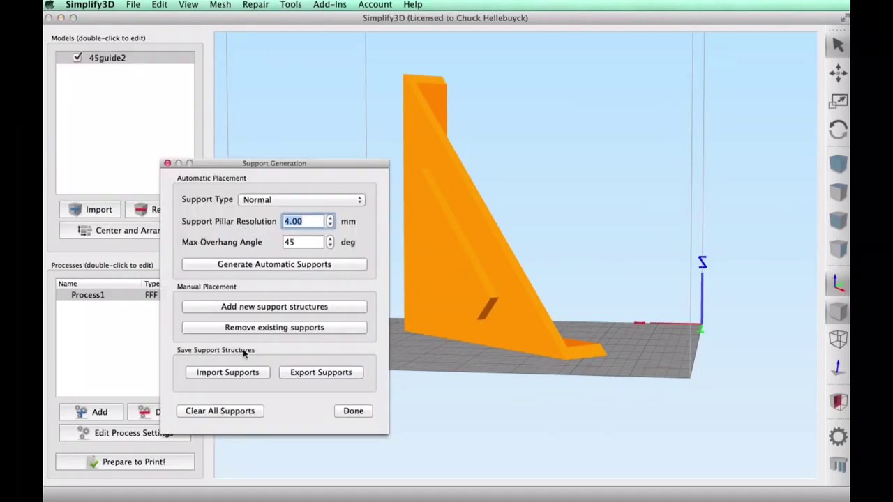
{"action": "left_click", "coordinate": [256, 312]}
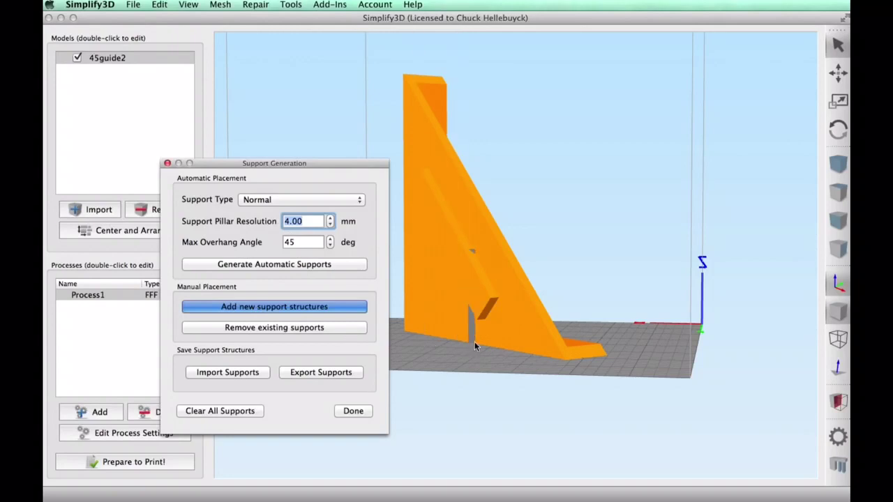
{"action": "left_click", "coordinate": [480, 347]}
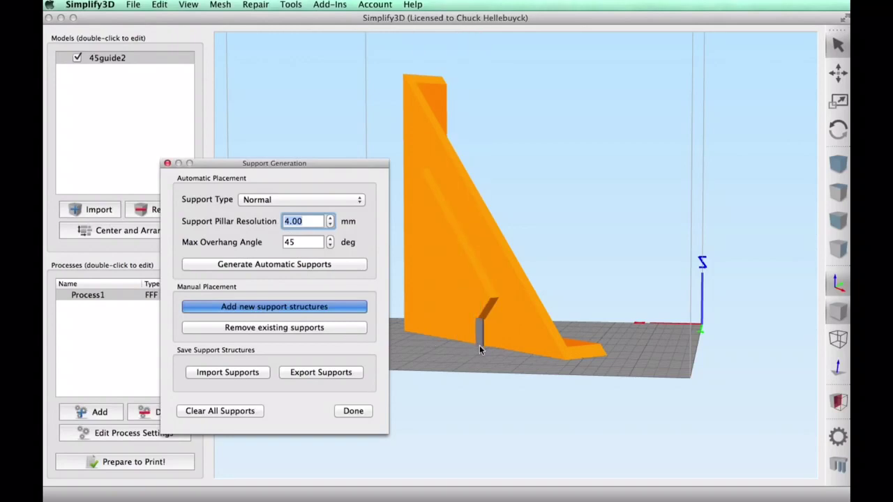
{"action": "left_click", "coordinate": [479, 349]}
{"action": "scroll", "coordinate": [480, 347], "scroll_direction": "up", "scroll_amount": 2}
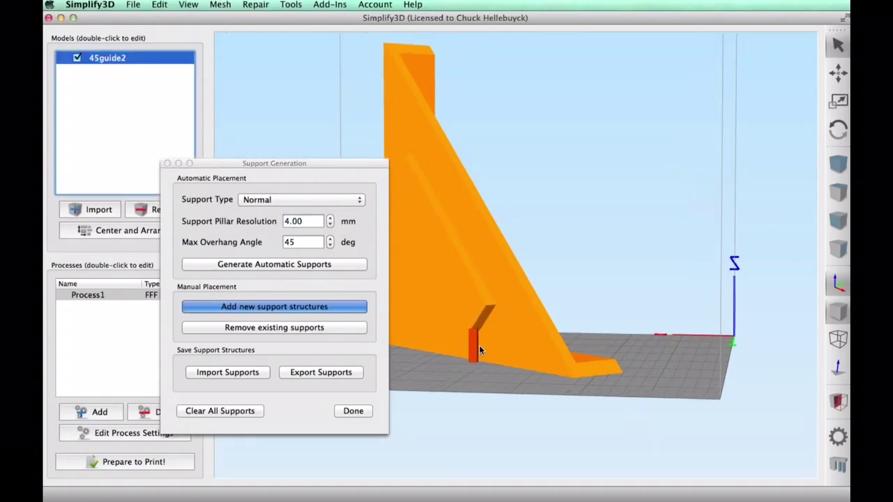
{"action": "left_click_drag", "start_coordinate": [475, 394], "coordinate": [515, 375]}
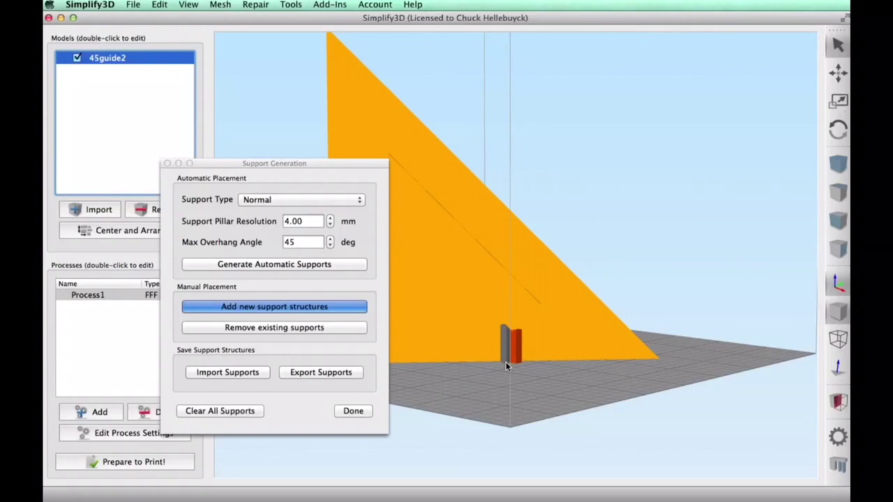
{"action": "left_click", "coordinate": [506, 362]}
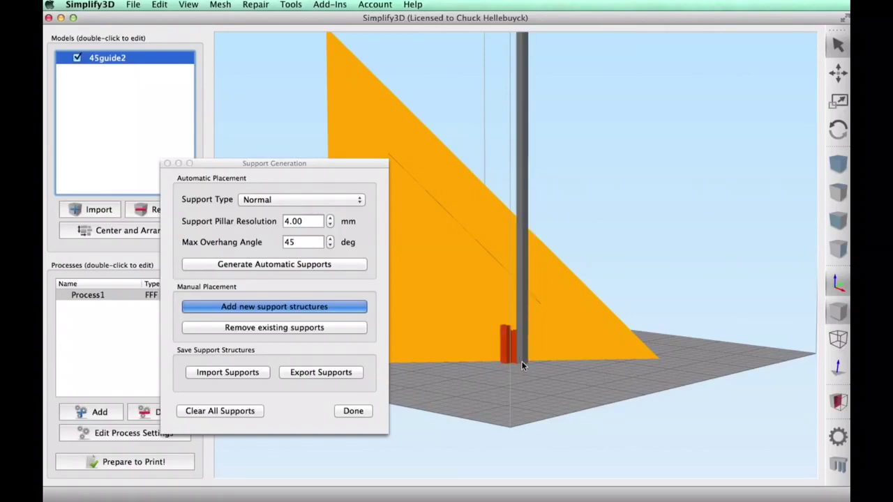
{"action": "left_click", "coordinate": [521, 361]}
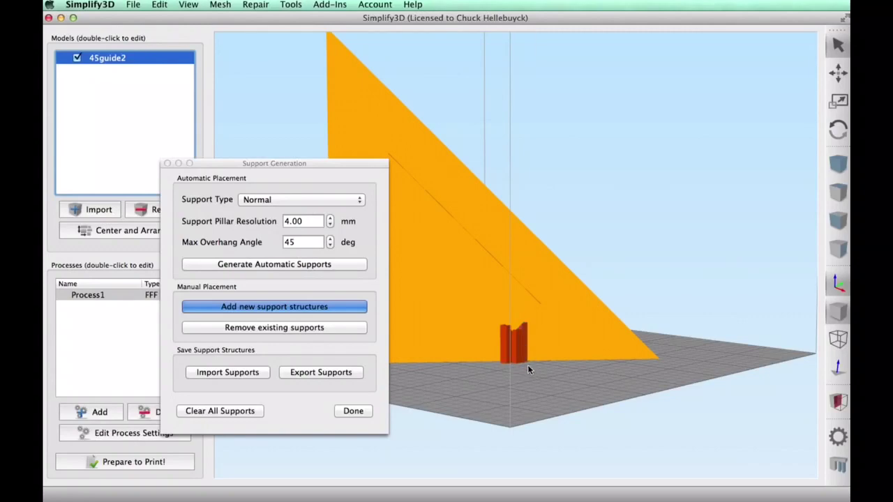
{"action": "left_click_drag", "start_coordinate": [538, 375], "coordinate": [489, 394]}
{"action": "left_click", "coordinate": [353, 411]}
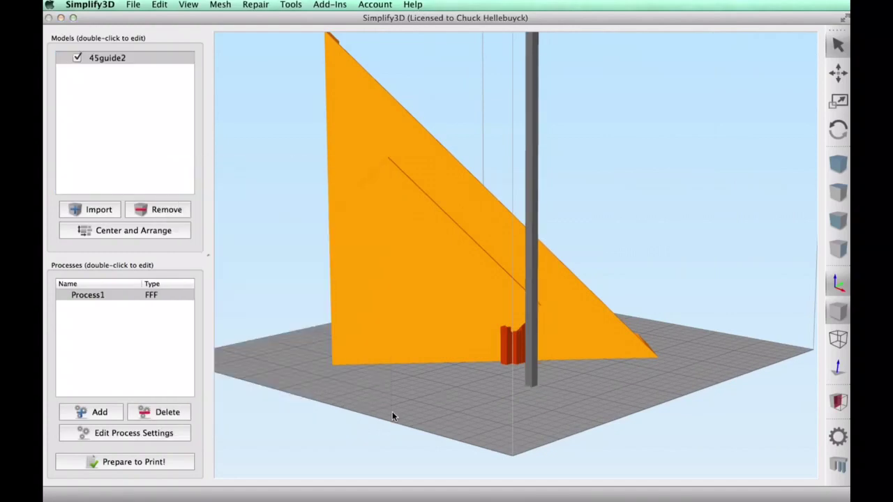
{"action": "left_click_drag", "start_coordinate": [531, 417], "coordinate": [300, 427]}
{"action": "left_click", "coordinate": [134, 434]}
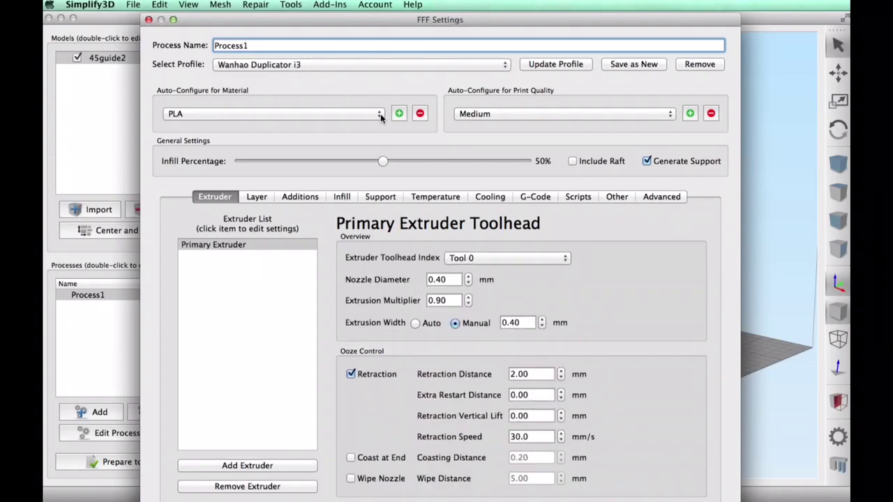
{"action": "left_click", "coordinate": [256, 197]}
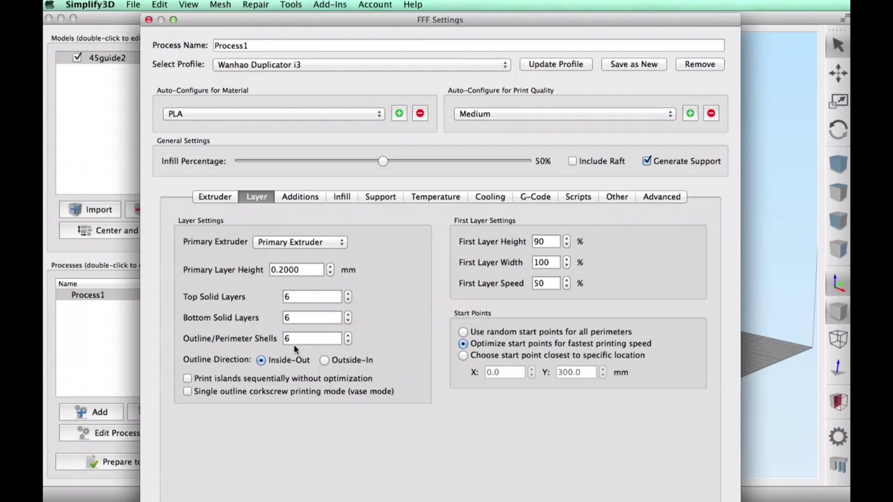
{"action": "left_click", "coordinate": [307, 198]}
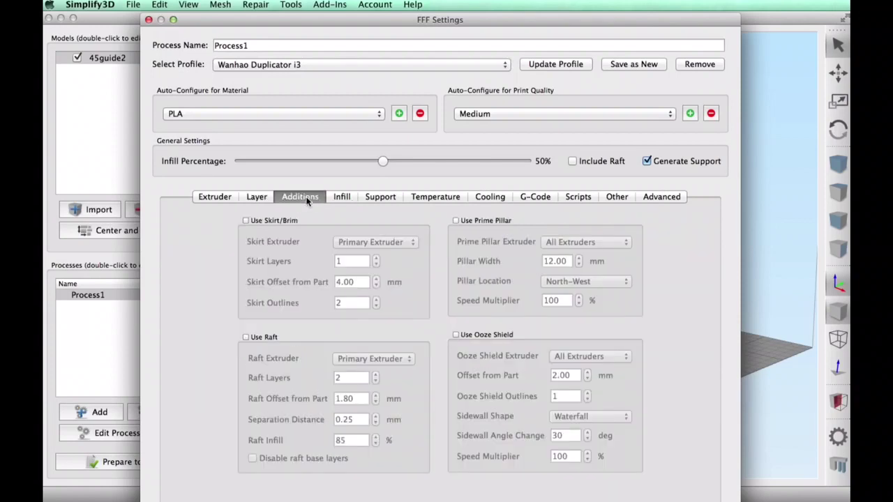
{"action": "left_click", "coordinate": [343, 197]}
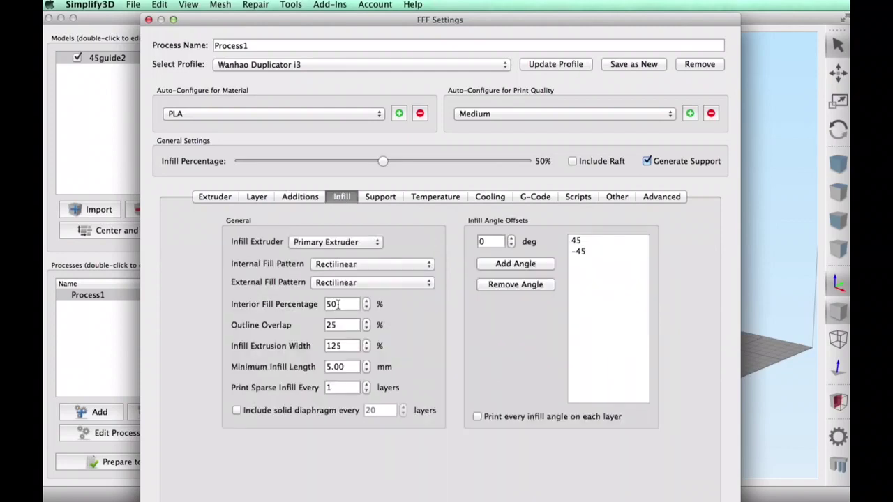
{"action": "left_click", "coordinate": [381, 201]}
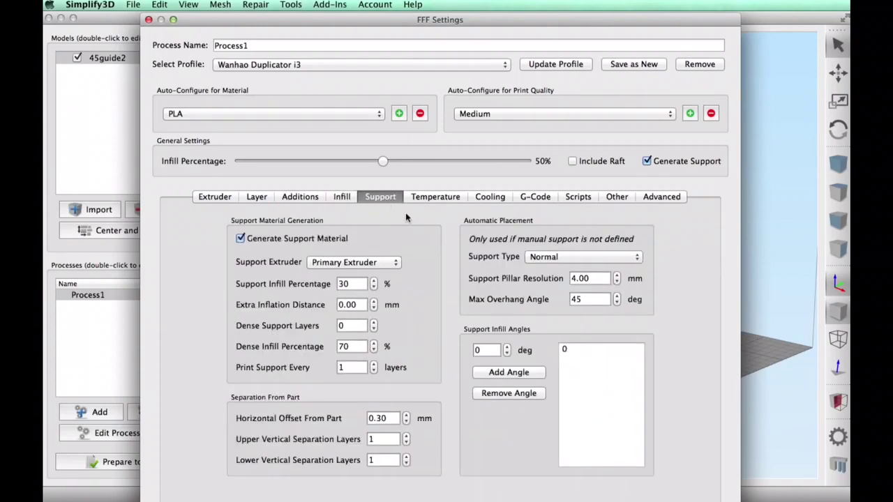
{"action": "left_click", "coordinate": [433, 200]}
{"action": "left_click", "coordinate": [255, 245]}
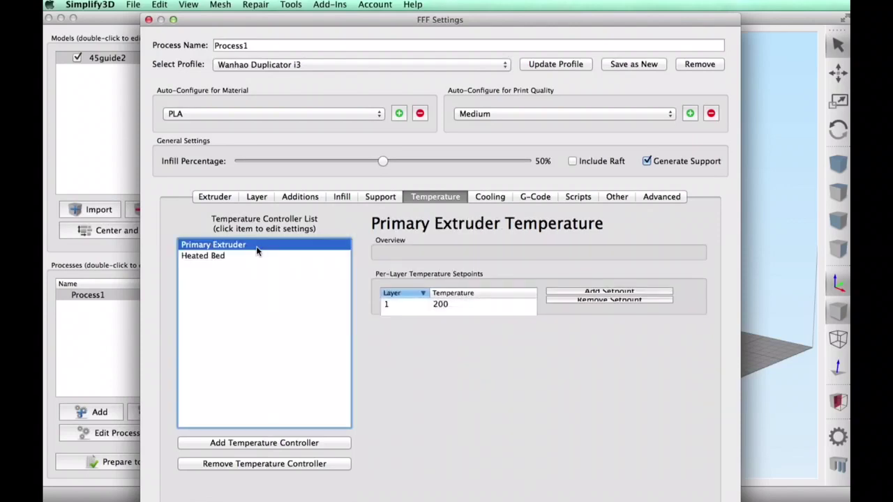
{"action": "left_click", "coordinate": [497, 198]}
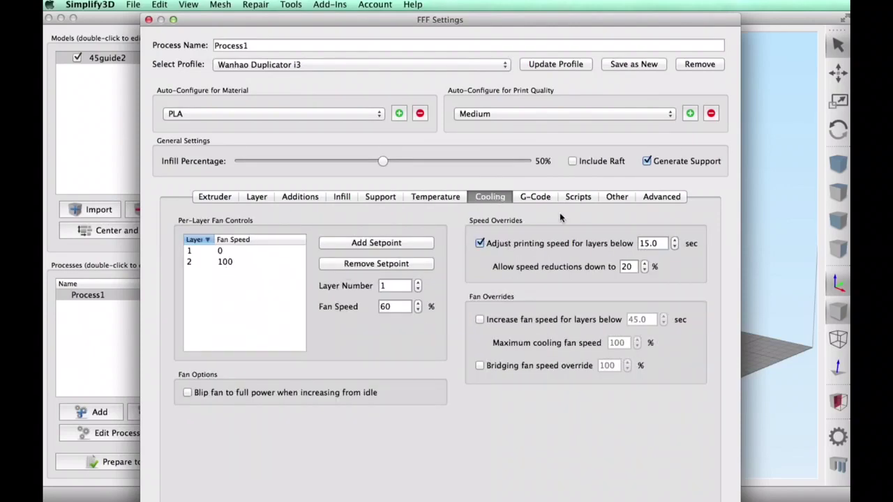
{"action": "left_click", "coordinate": [614, 200]}
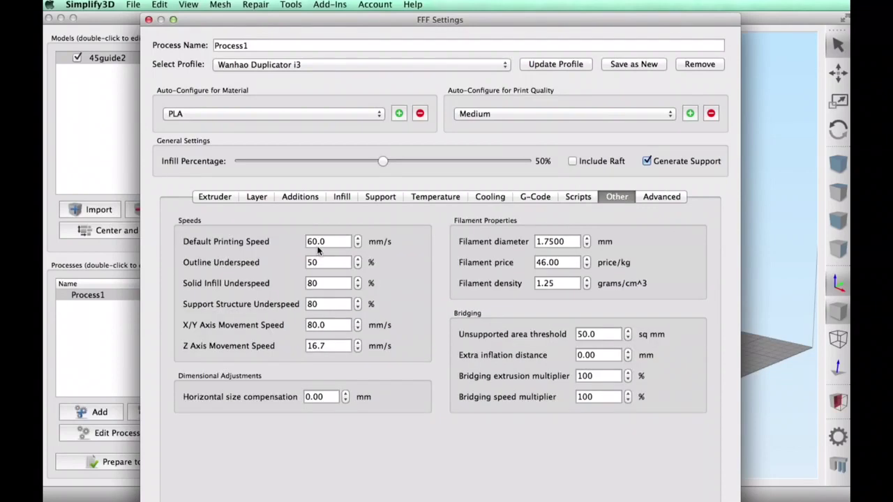
Slice with Prepare to Print! and inspect the 6 h 34 min toolpath preview's lower layers
{"action": "key", "text": "Return"}
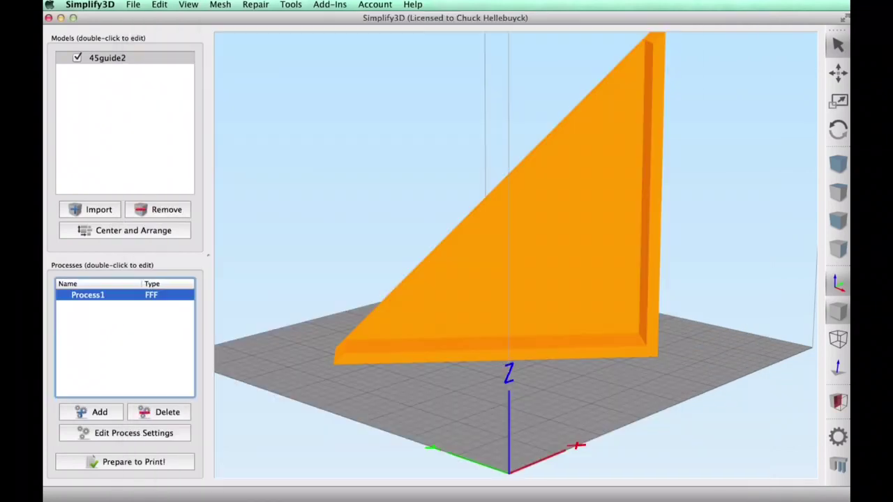
{"action": "left_click", "coordinate": [130, 462]}
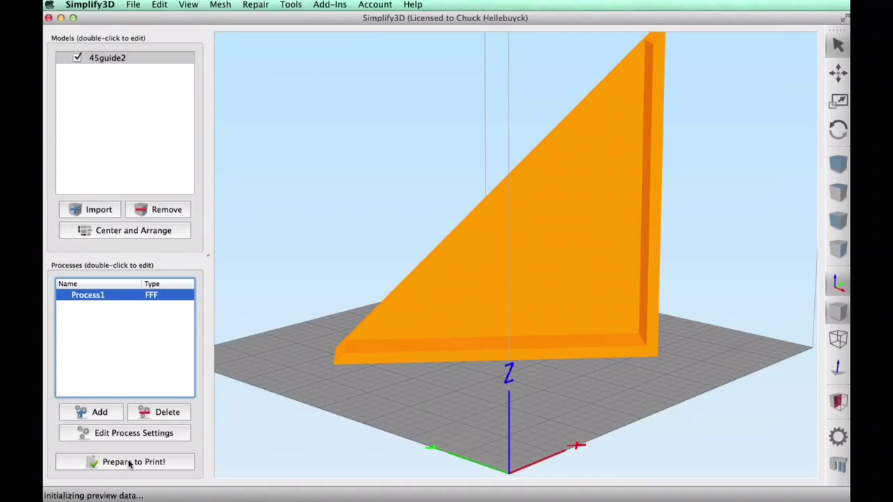
{"action": "scroll", "coordinate": [458, 407], "scroll_direction": "down", "scroll_amount": 2}
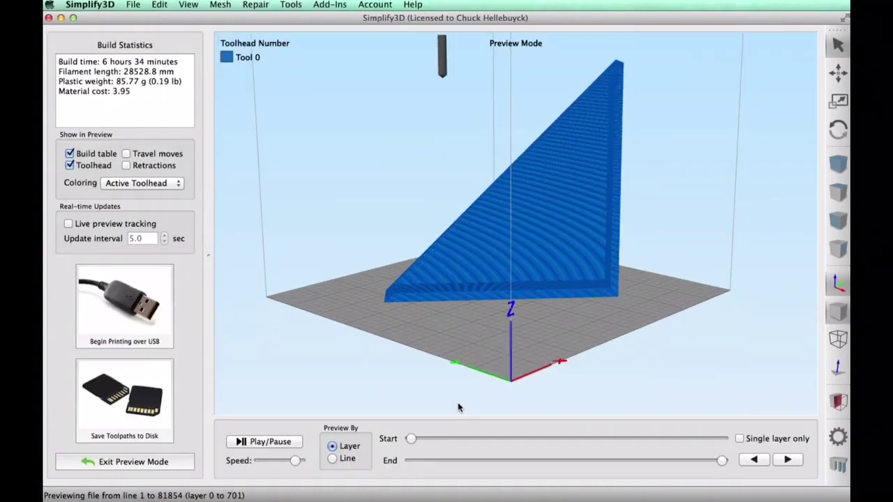
{"action": "left_click_drag", "start_coordinate": [500, 388], "coordinate": [520, 392]}
{"action": "mouse_move", "coordinate": [722, 462]}
{"action": "left_mouse_down"}
{"action": "mouse_move", "coordinate": [446, 464]}
{"action": "mouse_move", "coordinate": [733, 464]}
{"action": "left_mouse_up"}
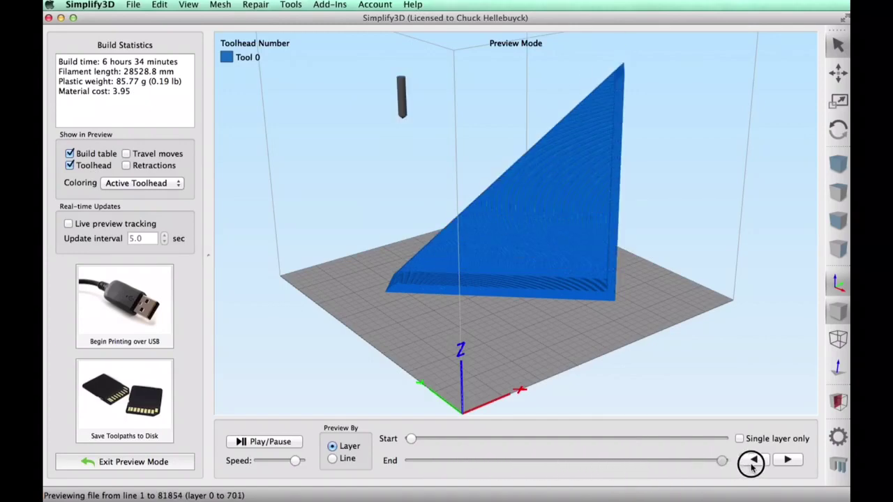